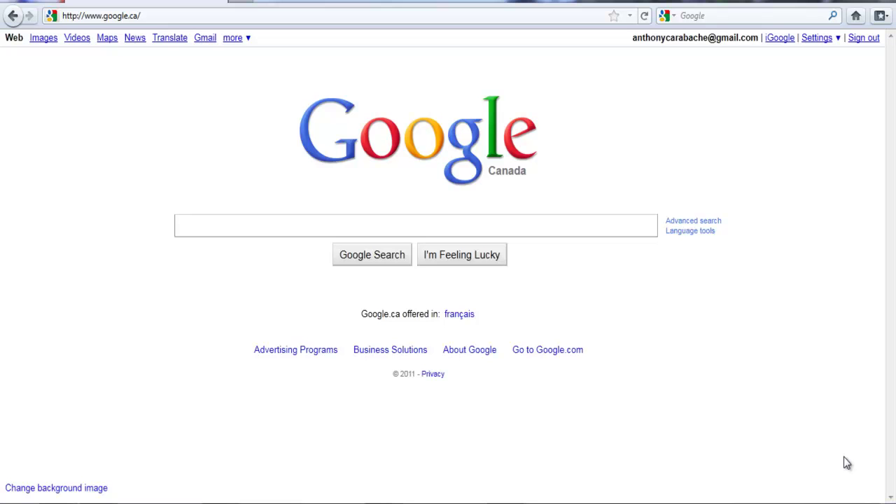
Step: Search Google for "audacity" and go to the Audacity download page
left_click(375, 228)
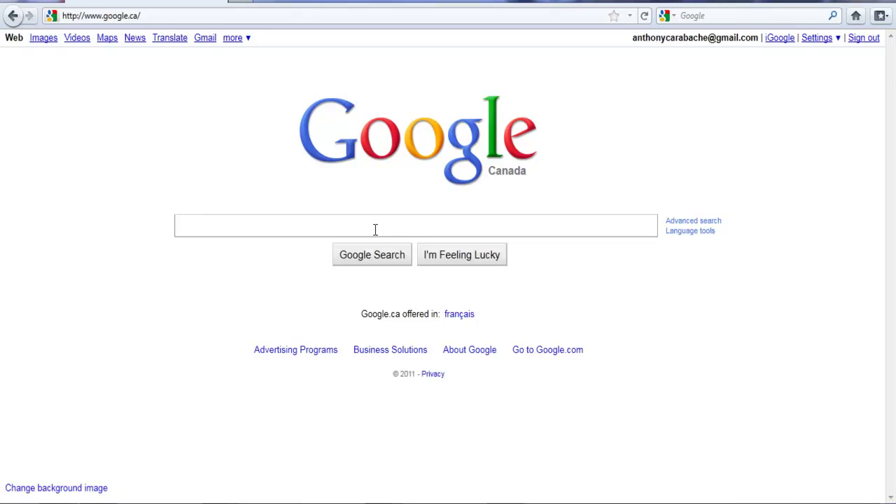
type("audacity")
key("Return")
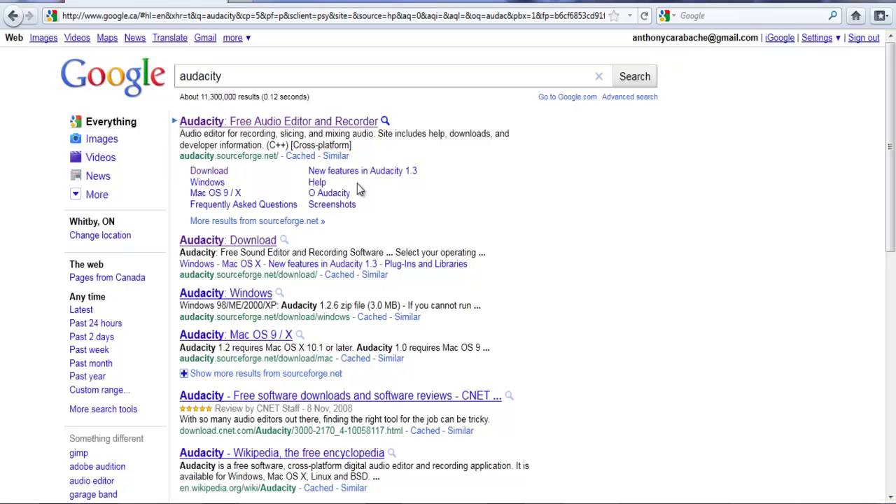
left_click(218, 176)
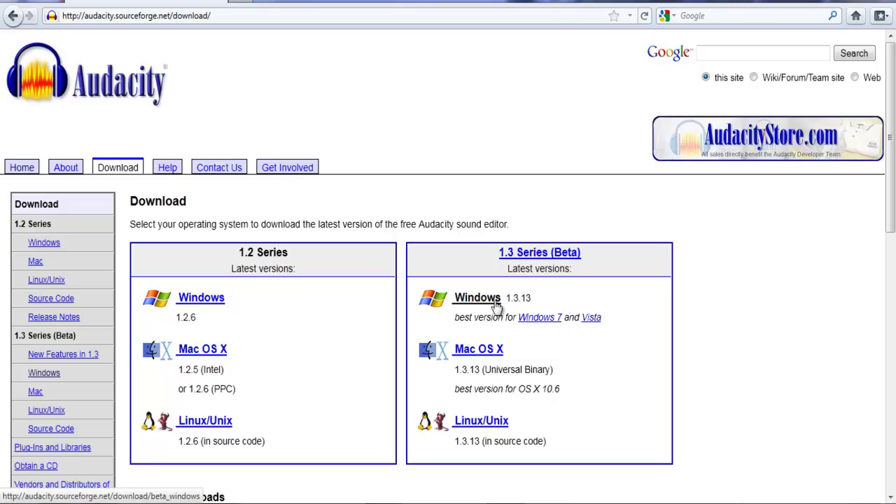
Step: Download the Audacity 1.3.13 installer for Windows 2000/XP/Vista/7 from the 1.3 Series (Beta) Windows page
left_click(543, 322)
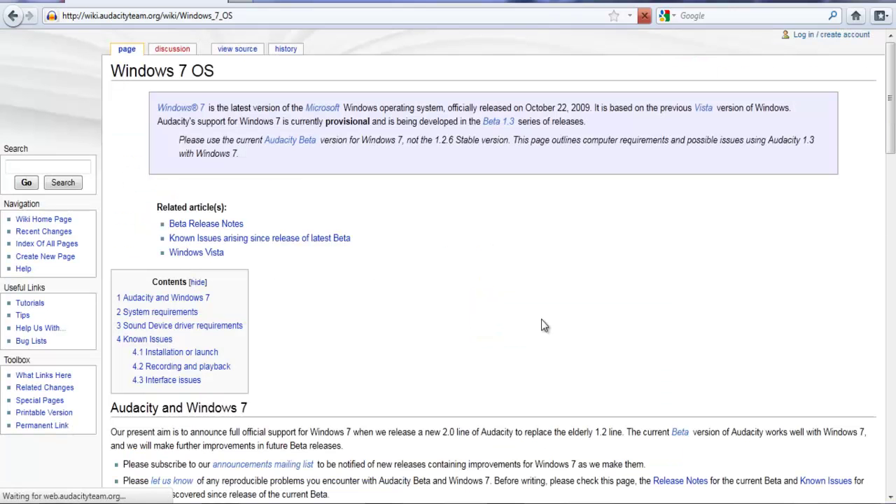
key("alt+Left")
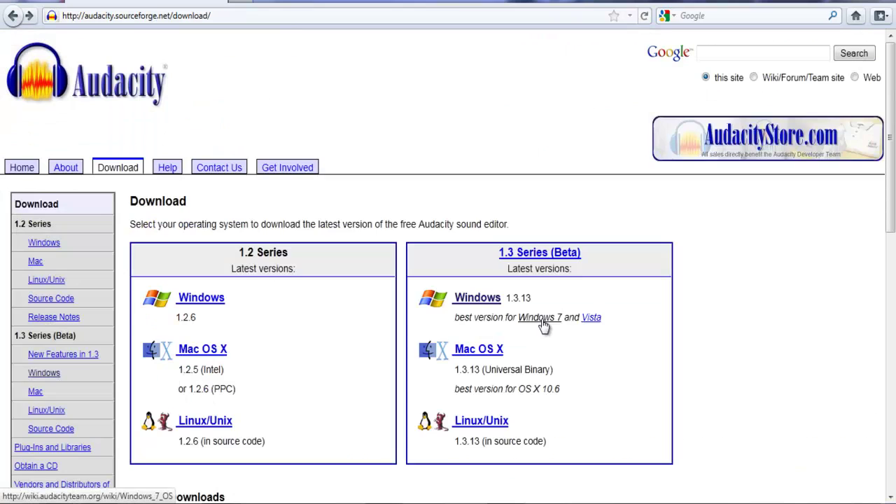
left_click(480, 298)
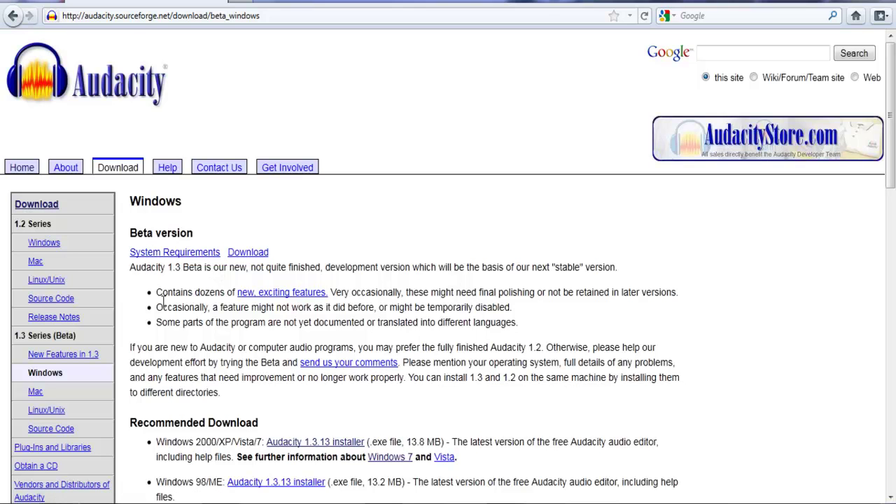
left_click_drag(251, 269, 316, 279)
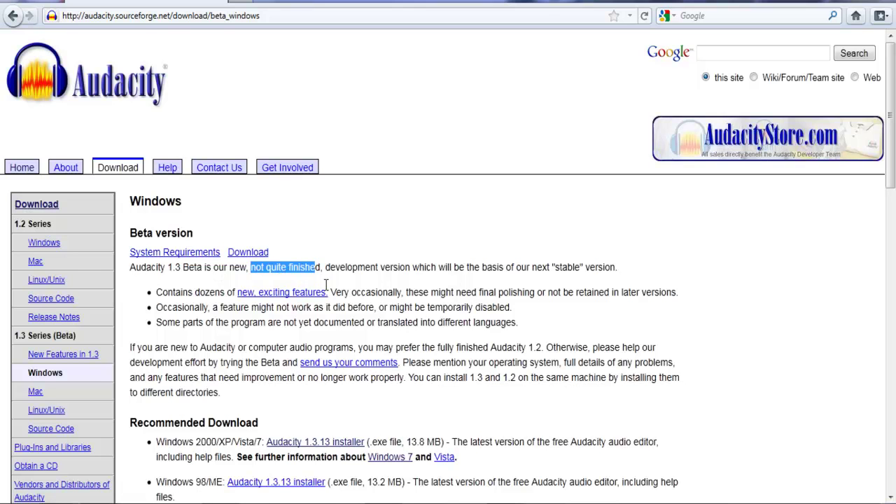
scroll(354, 385, "down", 2)
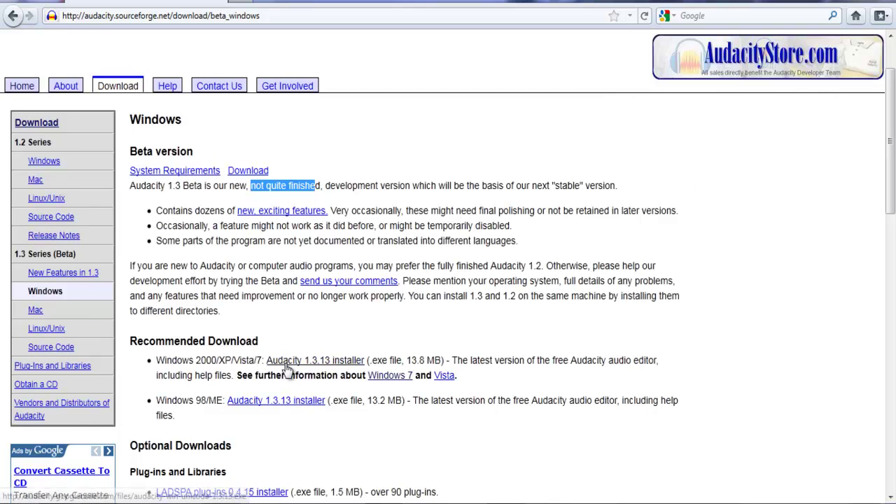
left_click(340, 363)
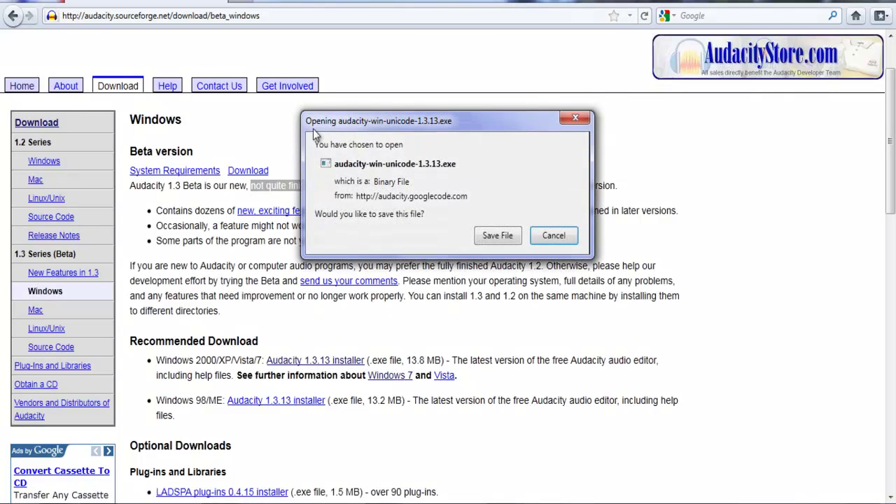
left_click(499, 236)
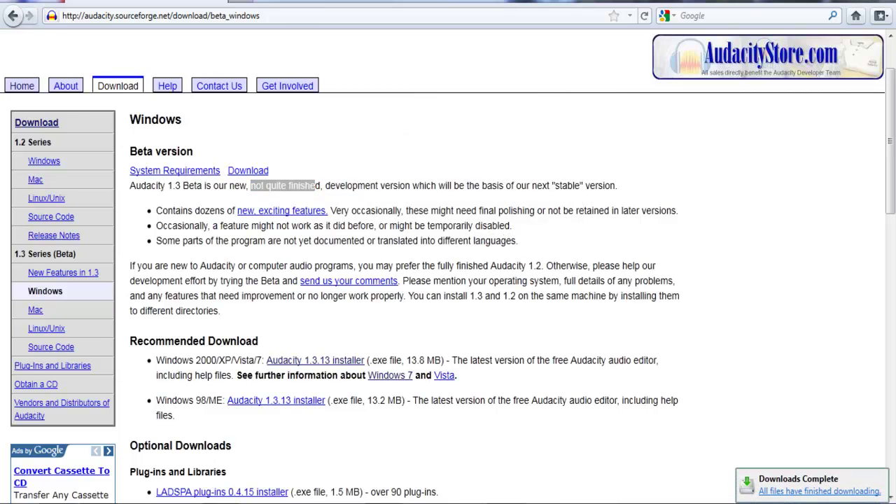
Step: Run the newly downloaded Audacity installer, close the downloads list, and accept English as the setup language
left_click(230, 390)
left_click(370, 51)
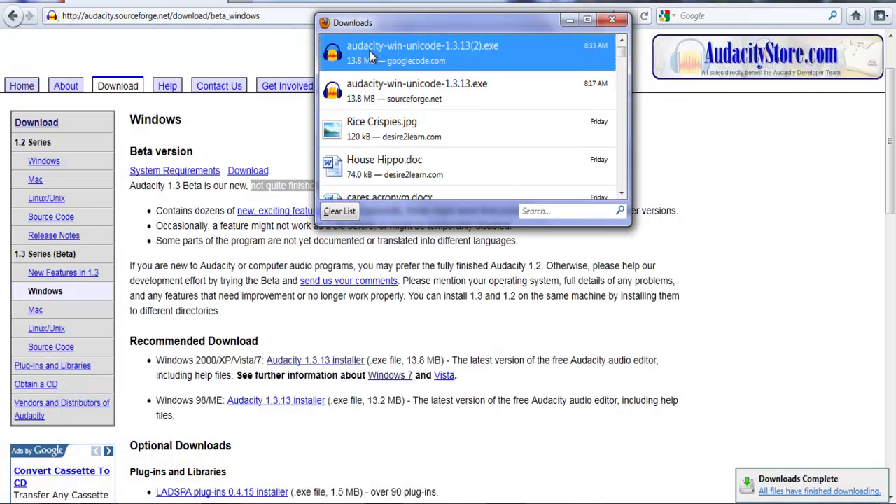
double_click(370, 51)
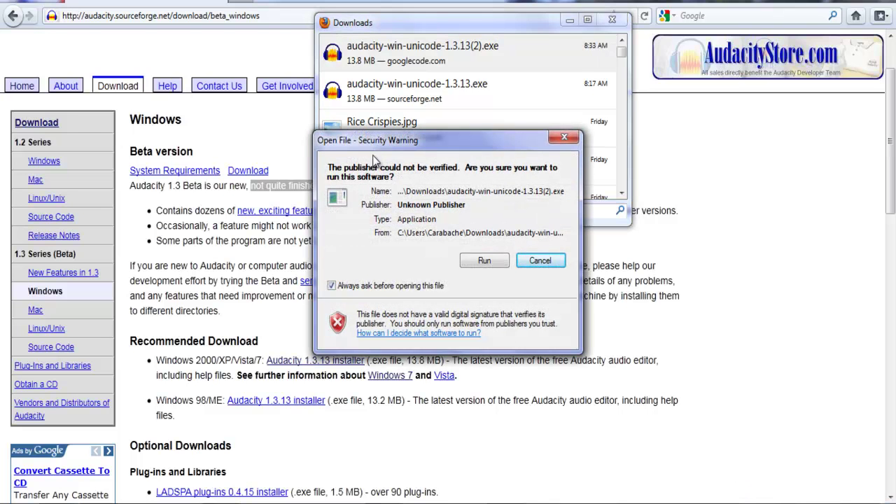
left_click(478, 259)
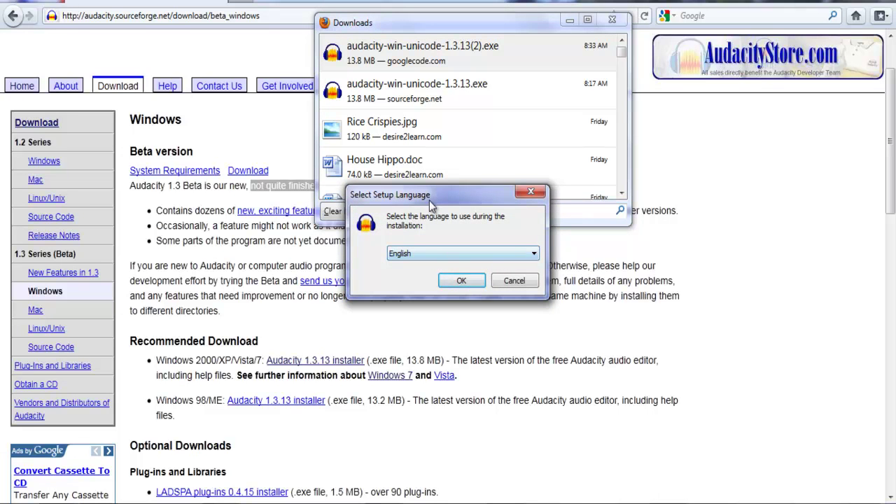
left_click_drag(430, 199, 423, 102)
left_click(612, 20)
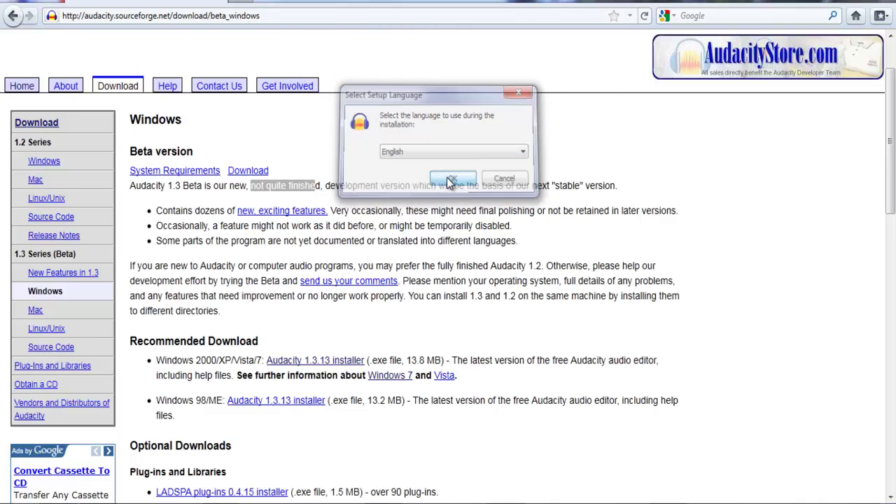
left_click(451, 180)
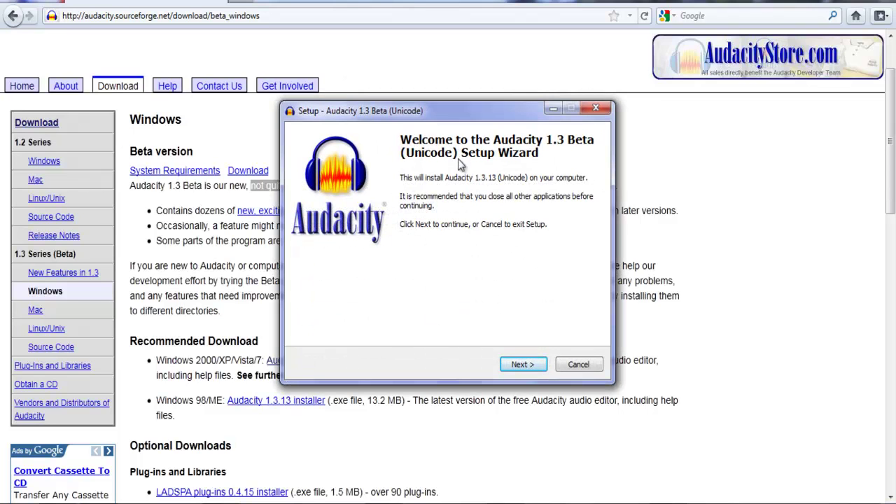
Step: Install Audacity 1.3 Beta (Unicode) in the default folder with a desktop icon, and launch it when setup finishes
left_click(523, 364)
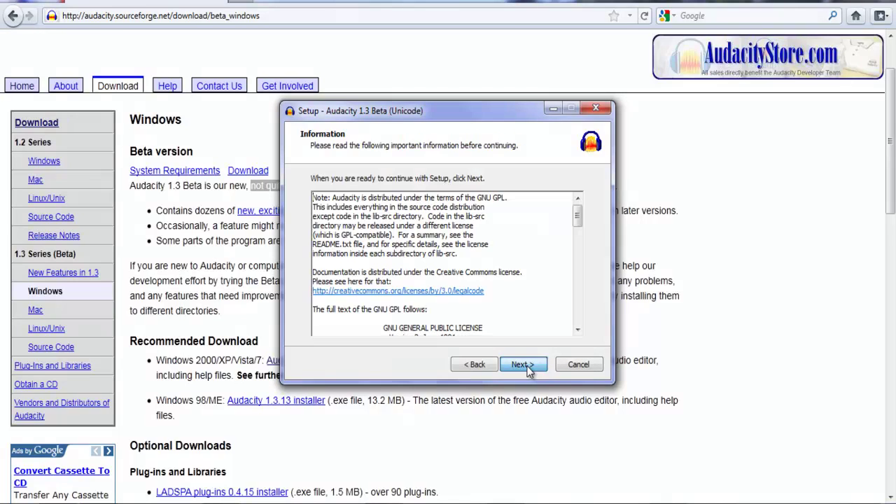
left_click(522, 364)
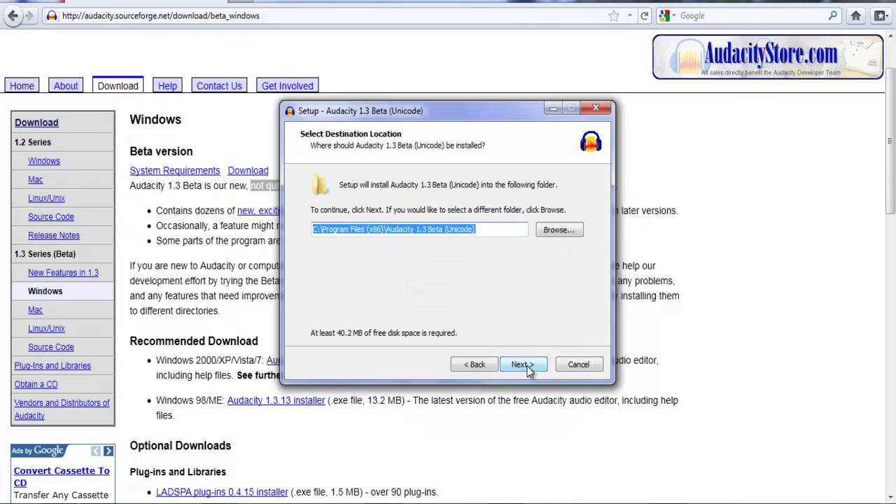
left_click(526, 369)
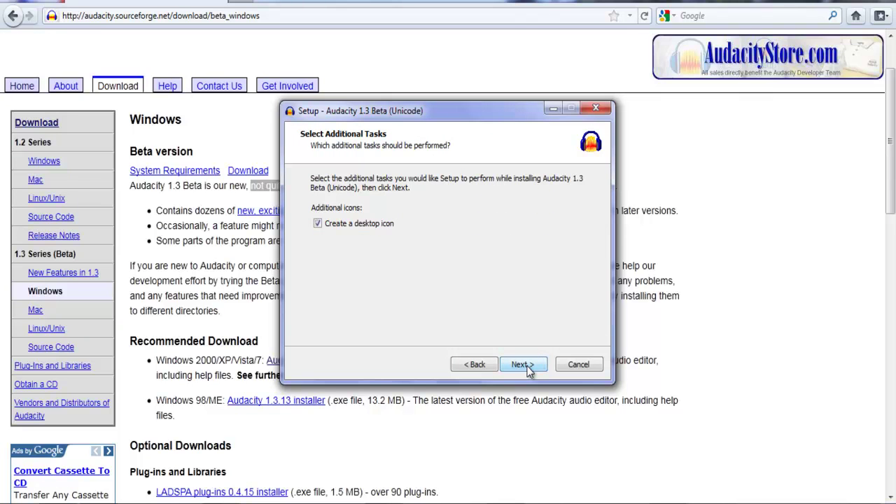
left_click(529, 367)
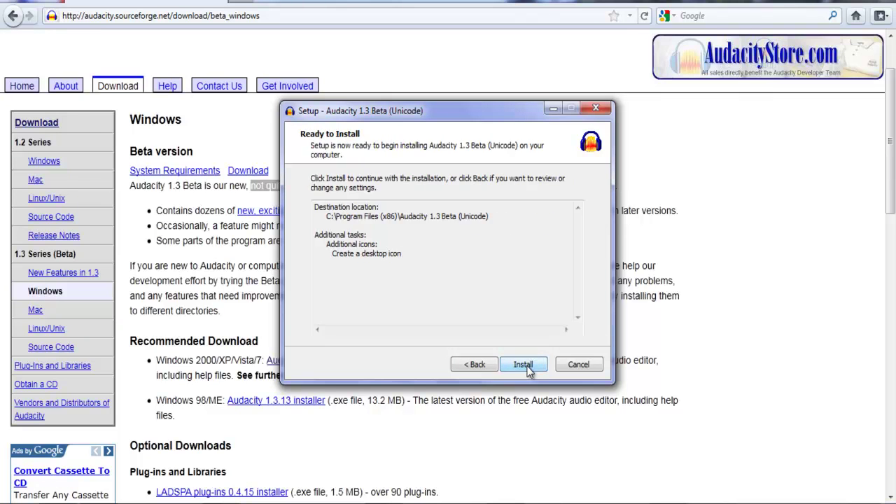
left_click(529, 368)
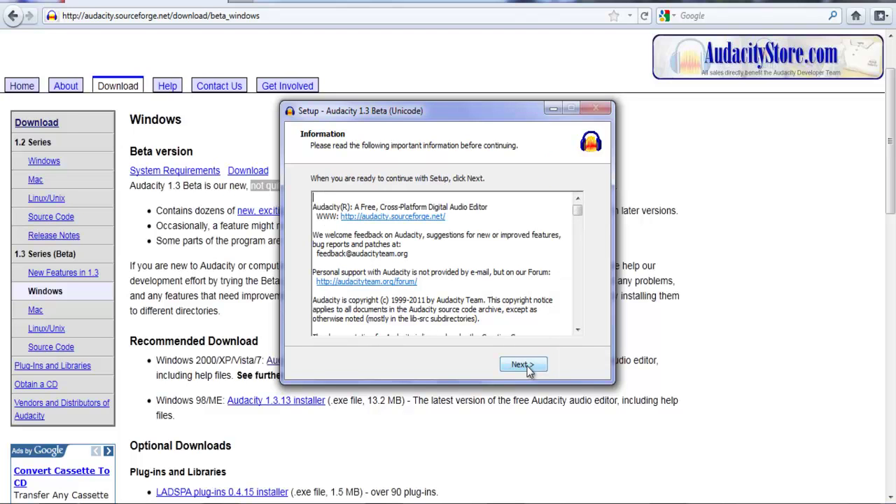
left_click(526, 369)
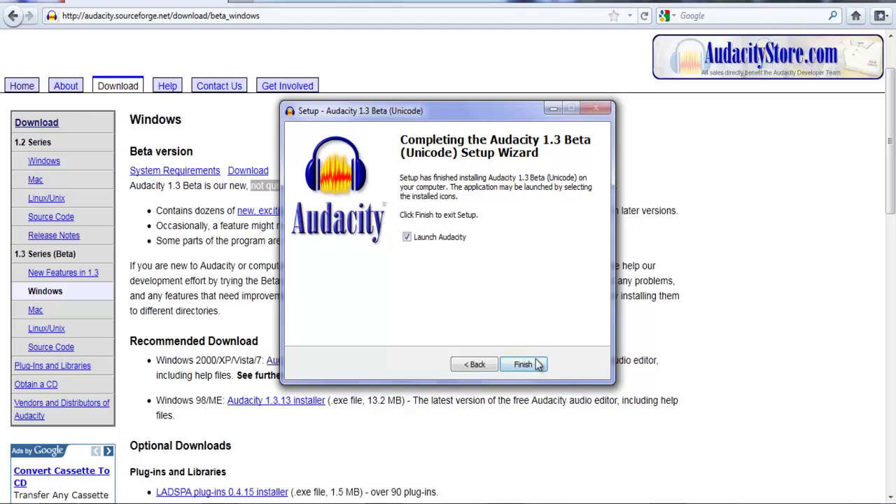
left_click(534, 370)
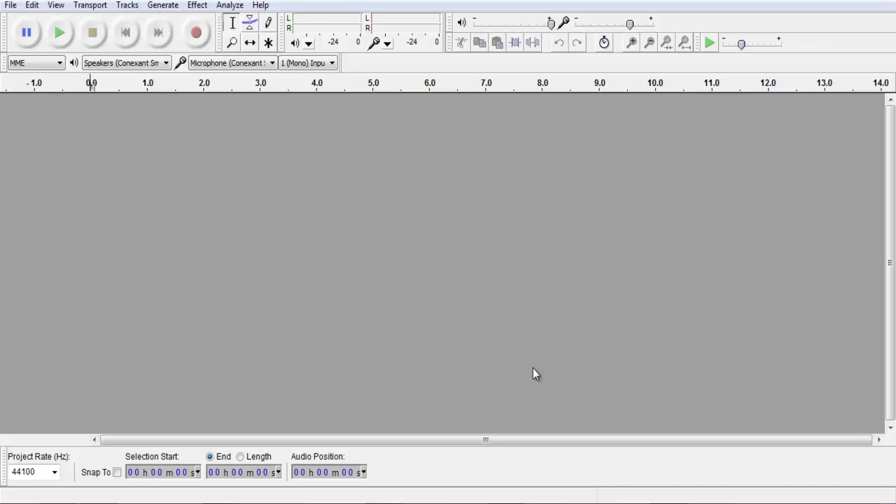
Step: Record a mono audio clip about 9.6 seconds long and play it back
left_click(197, 37)
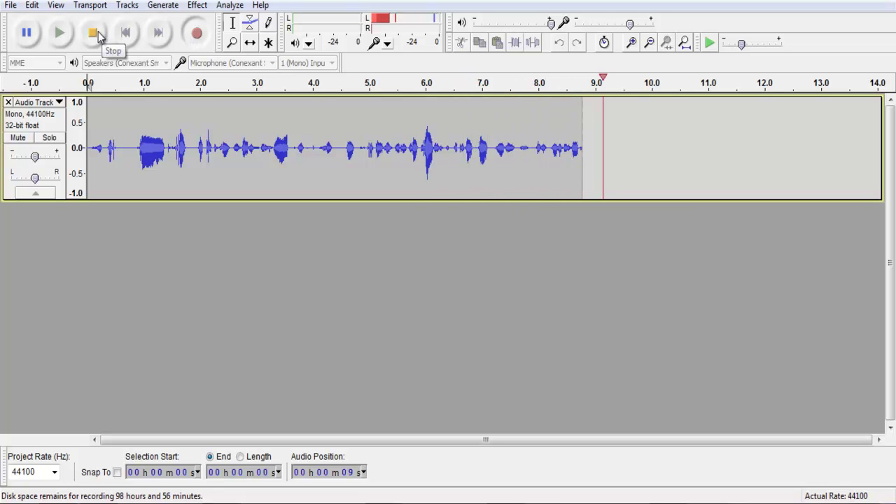
left_click(97, 35)
left_click(60, 37)
left_click(96, 37)
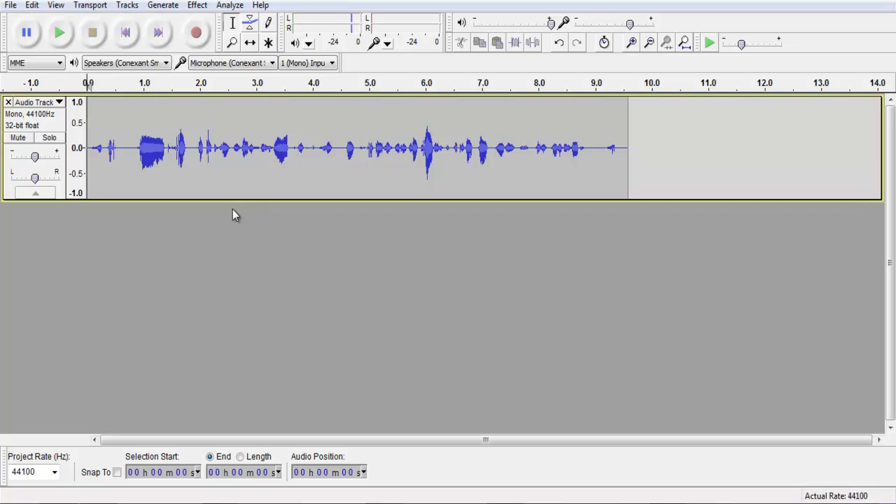
Step: Start an export of the recording with MP3 Files as the file type, and cancel it
left_click(14, 5)
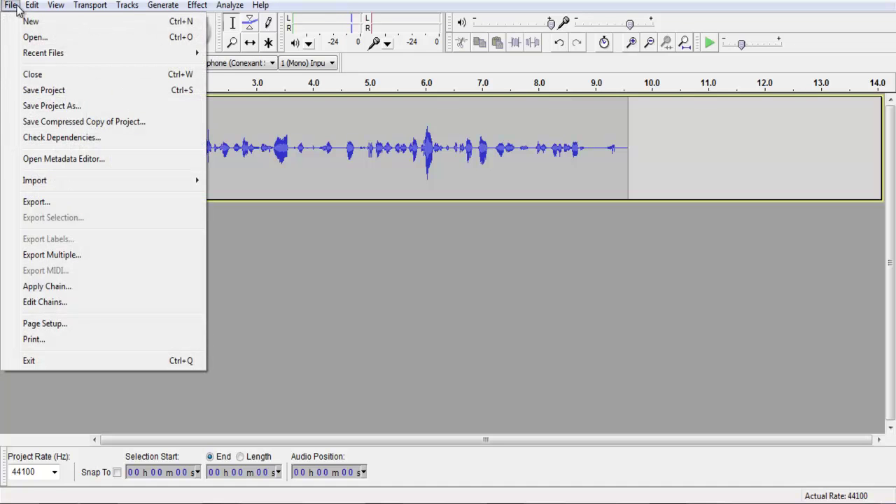
left_click(43, 206)
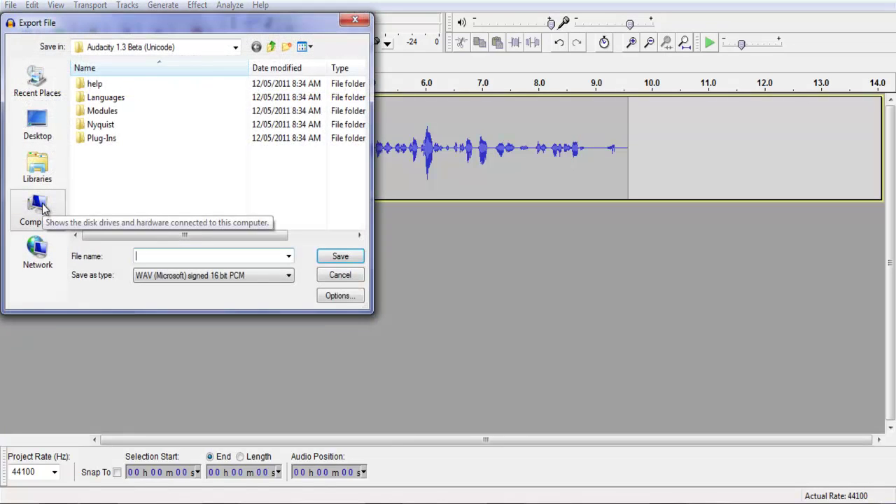
left_click(288, 277)
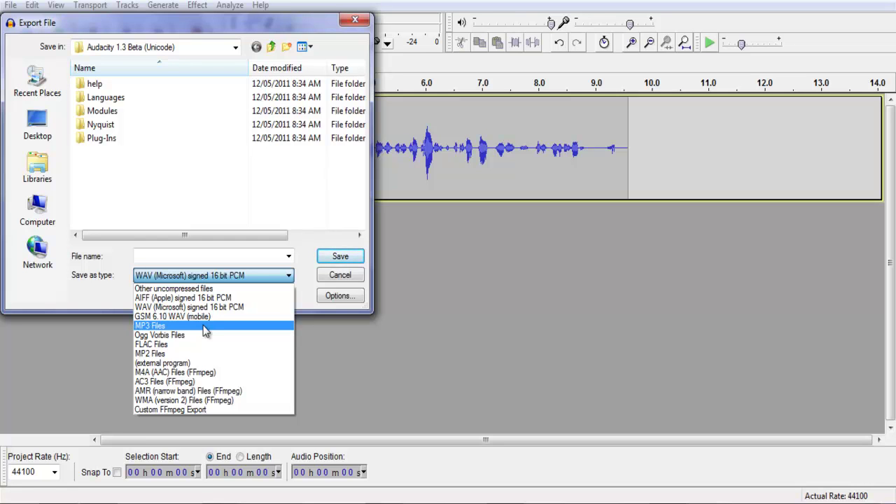
left_click(161, 327)
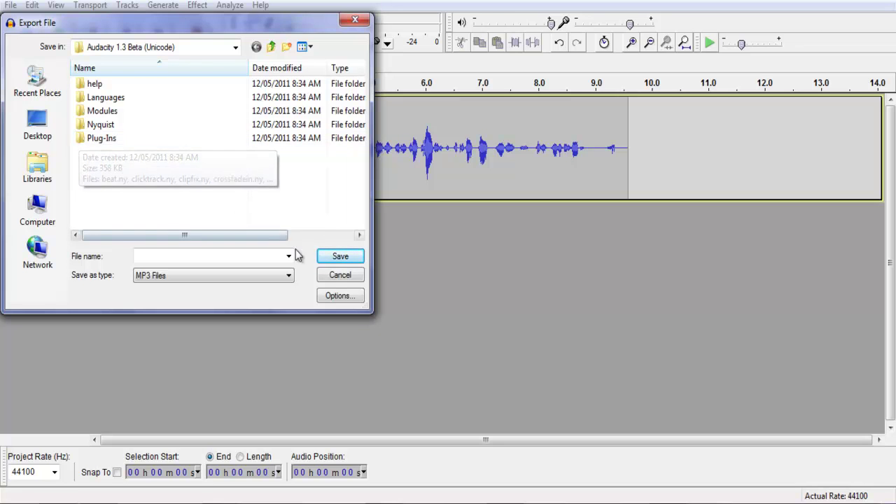
left_click(329, 274)
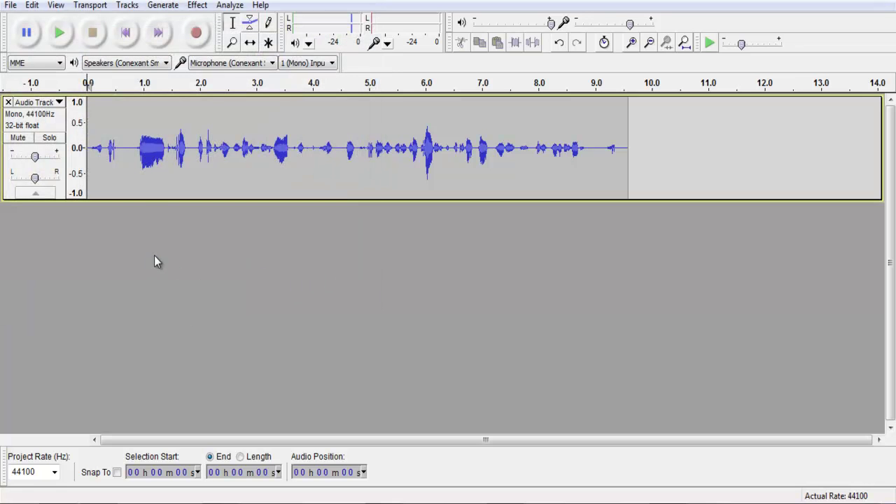